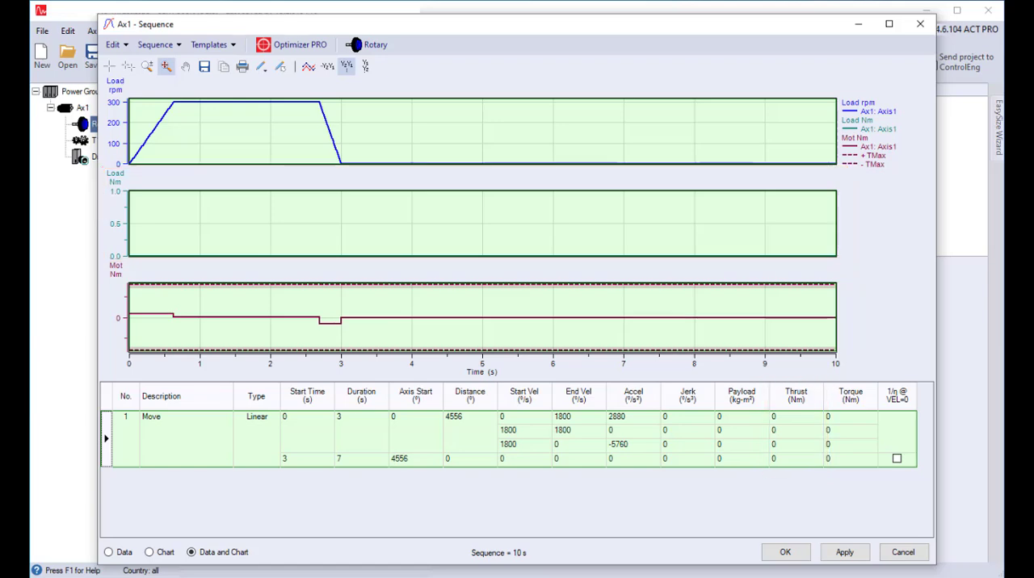
Step: Set the Move profile's thrust load to 700, 900 and 800 Nm in the first three thrust values
{"action": "right_click", "coordinate": [160, 432]}
{"action": "left_click", "coordinate": [201, 452]}
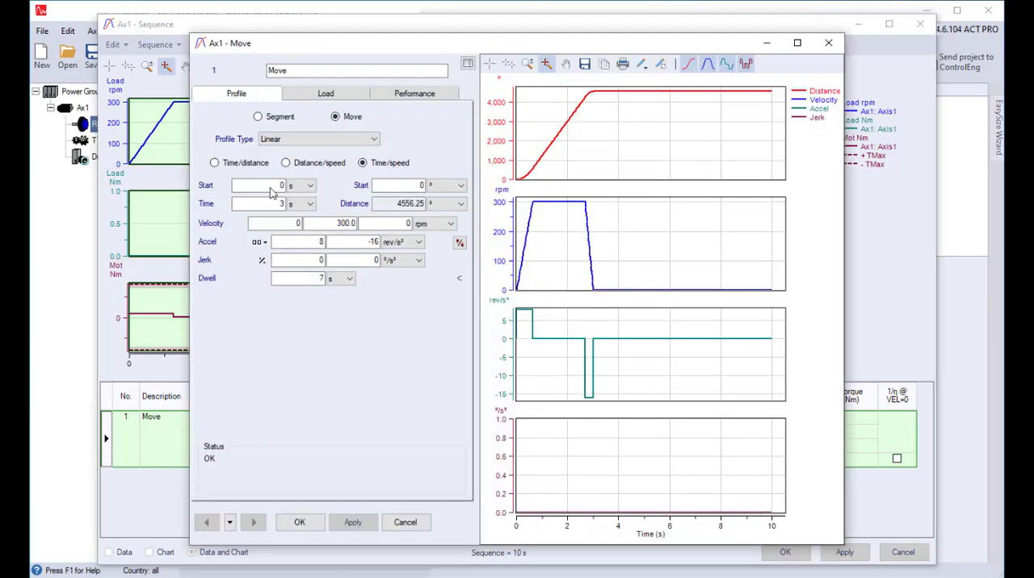
{"action": "left_click", "coordinate": [296, 96]}
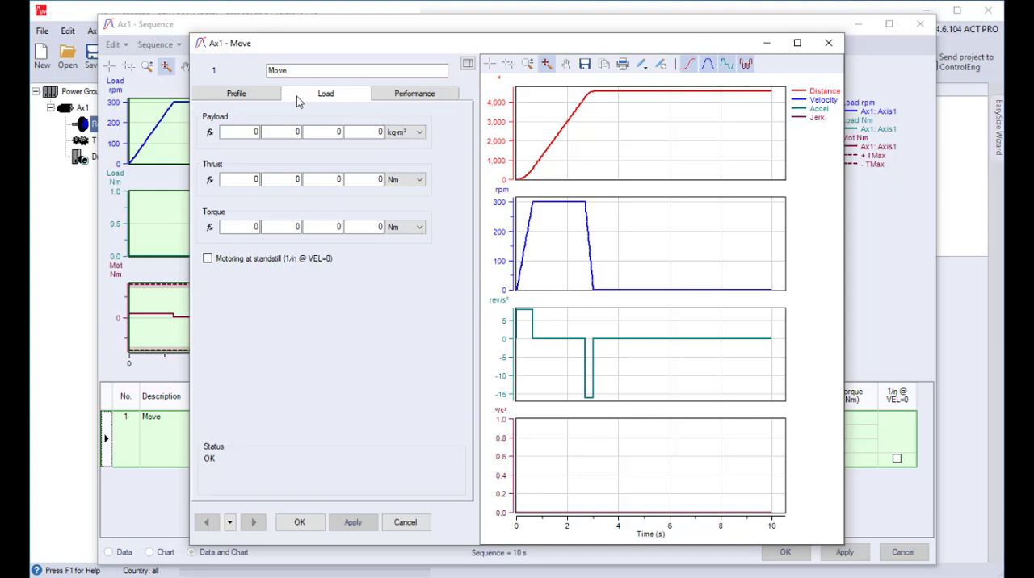
{"action": "left_click", "coordinate": [254, 179]}
{"action": "type", "text": "700"}
{"action": "key", "text": "Tab"}
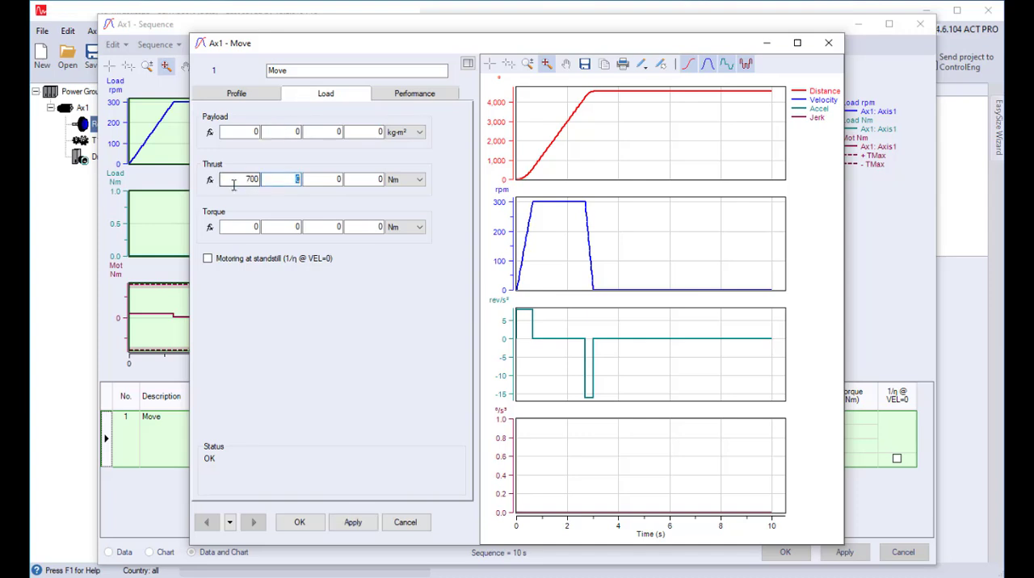
{"action": "type", "text": "900"}
{"action": "key", "text": "Tab"}
{"action": "type", "text": "800"}
{"action": "left_click", "coordinate": [299, 521]}
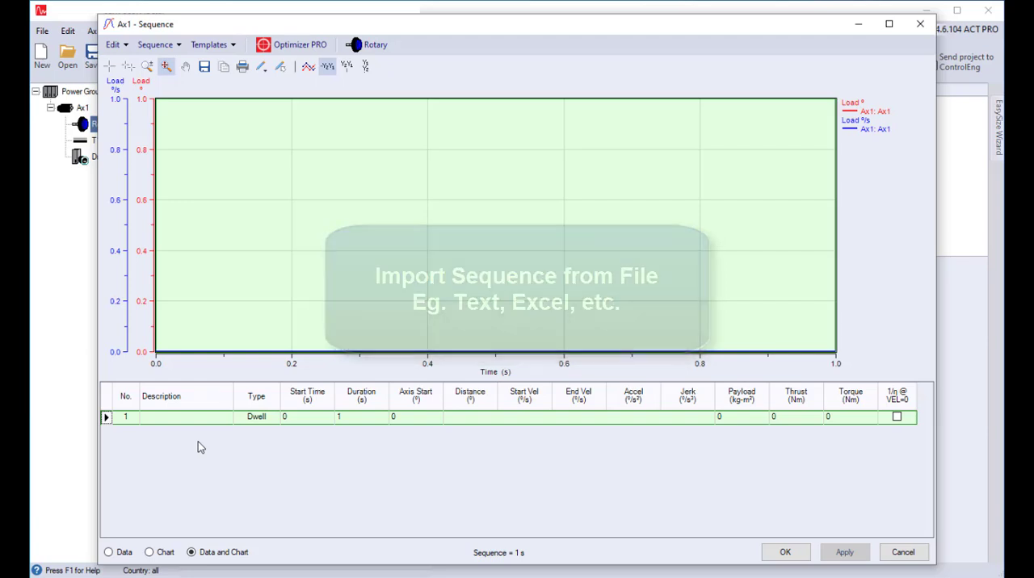
{"action": "left_click", "coordinate": [155, 44]}
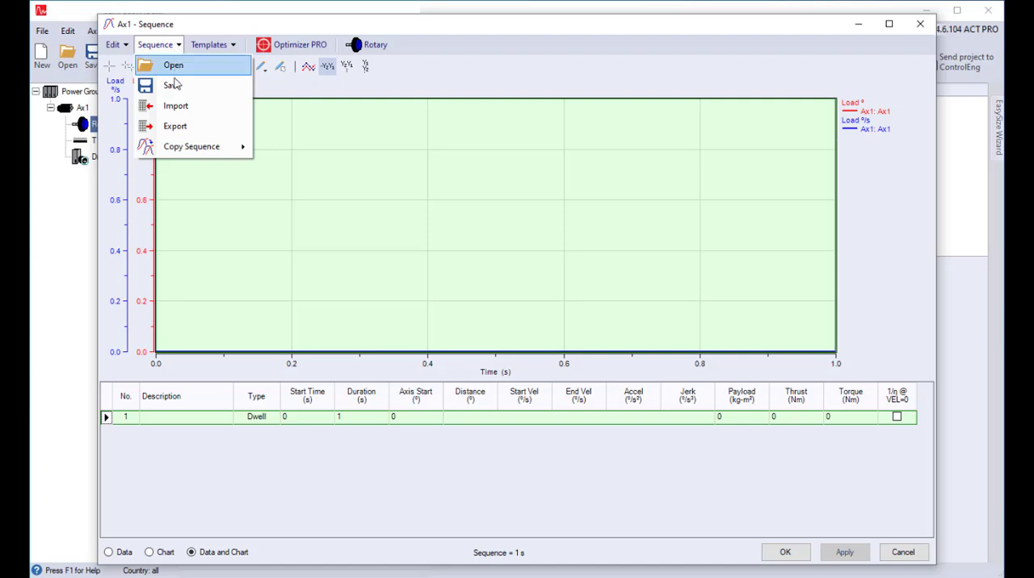
{"action": "left_click", "coordinate": [178, 109]}
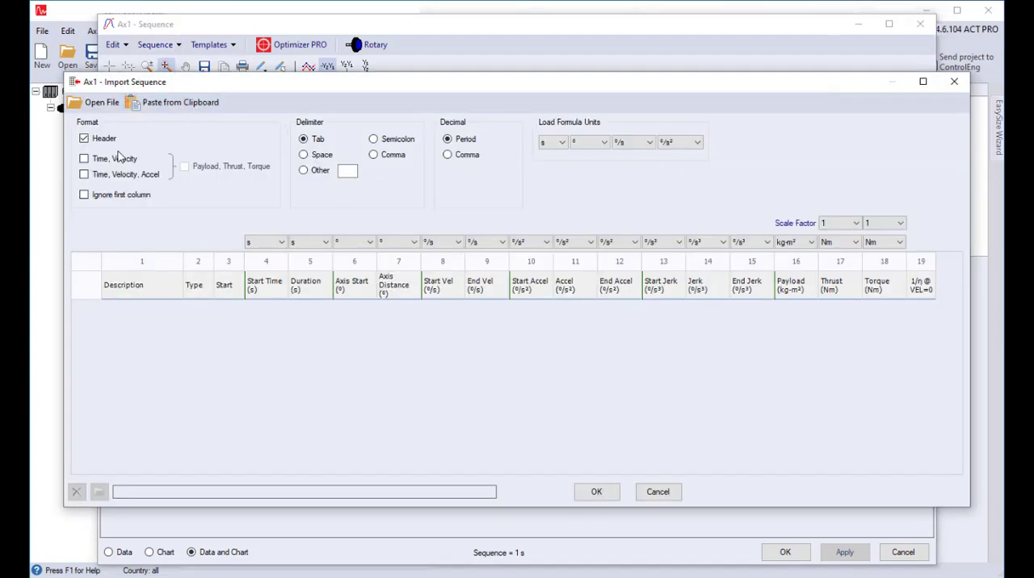
{"action": "left_click", "coordinate": [84, 159]}
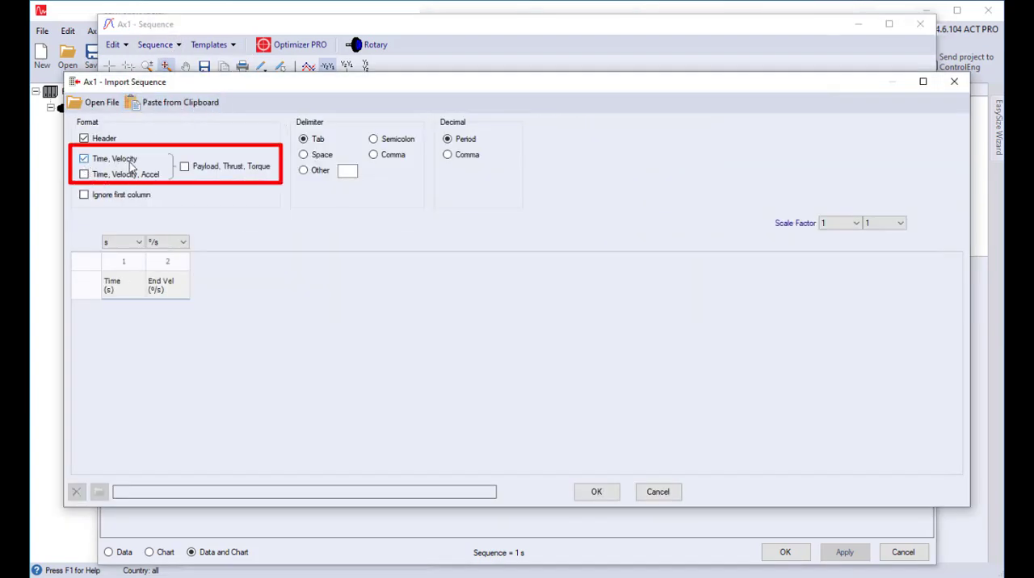
{"action": "left_click", "coordinate": [184, 166]}
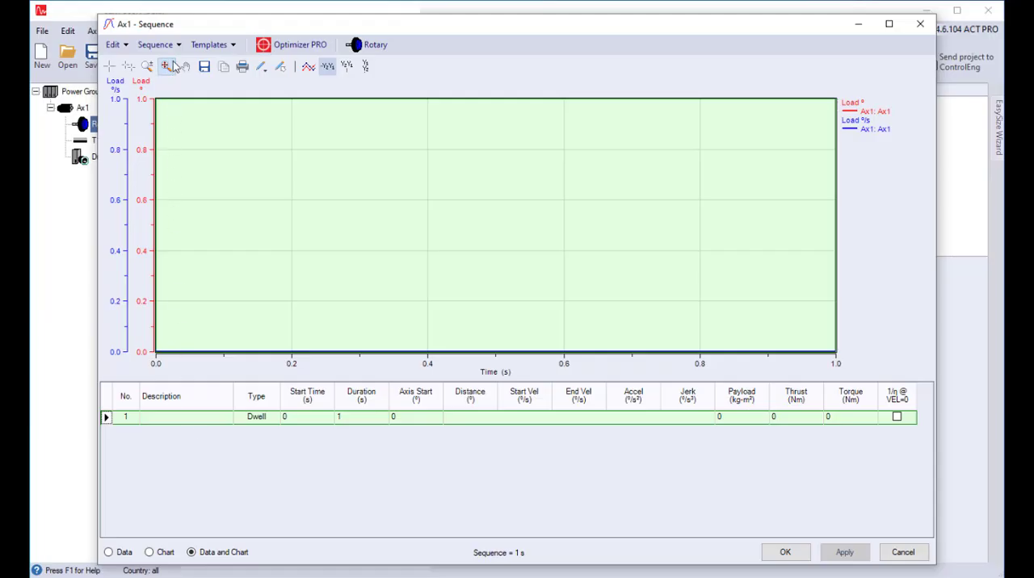
Step: Start a sequence import for Ax1 using the Time, Velocity format with Payload, Thrust, Torque columns included
{"action": "left_click", "coordinate": [176, 45]}
{"action": "left_click", "coordinate": [176, 105]}
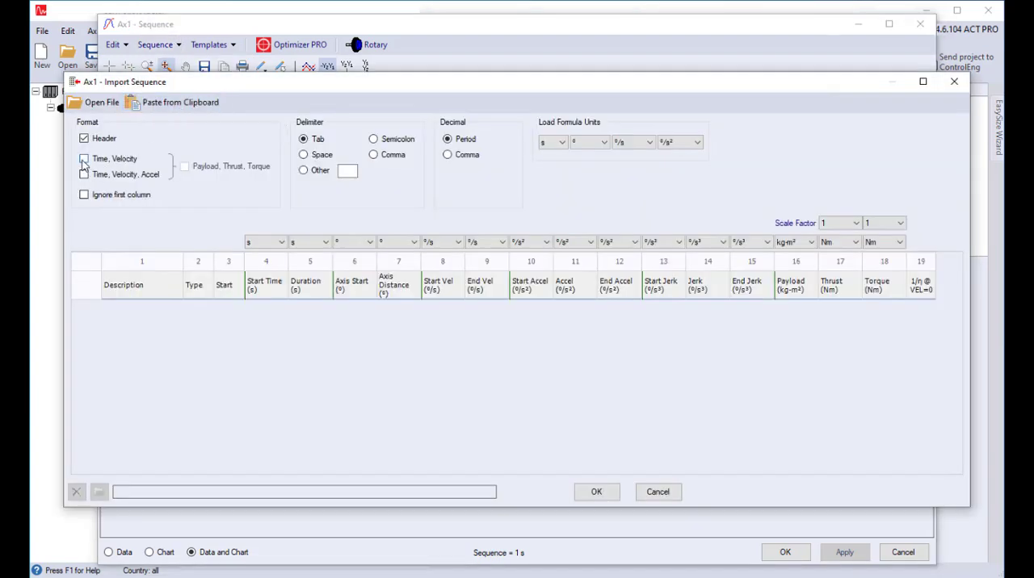
{"action": "left_click", "coordinate": [84, 159]}
{"action": "left_click", "coordinate": [185, 167]}
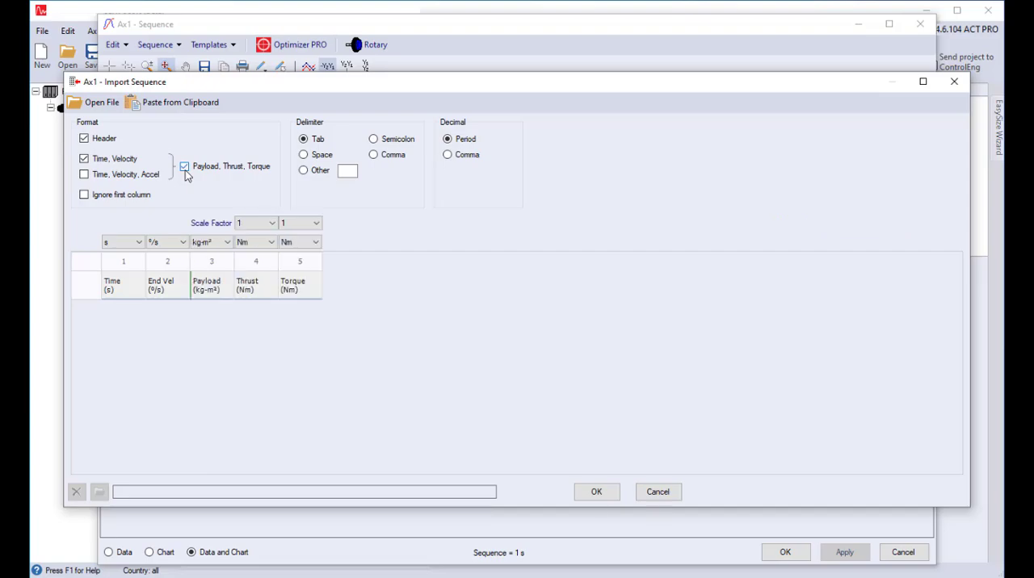
Step: Switch to the Excel workbook Screw Velocity Profile with Process Torque.xls and copy the data range A2:E245
{"action": "key", "text": "alt+Tab"}
{"action": "left_click", "coordinate": [148, 192]}
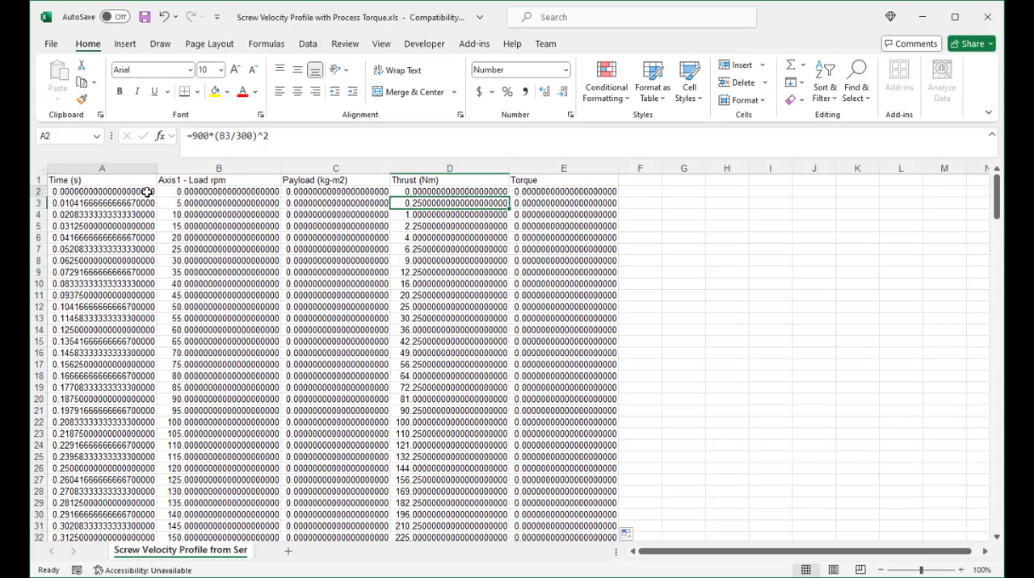
{"action": "key", "text": "ctrl+shift+Right"}
{"action": "key", "text": "ctrl+shift+Down"}
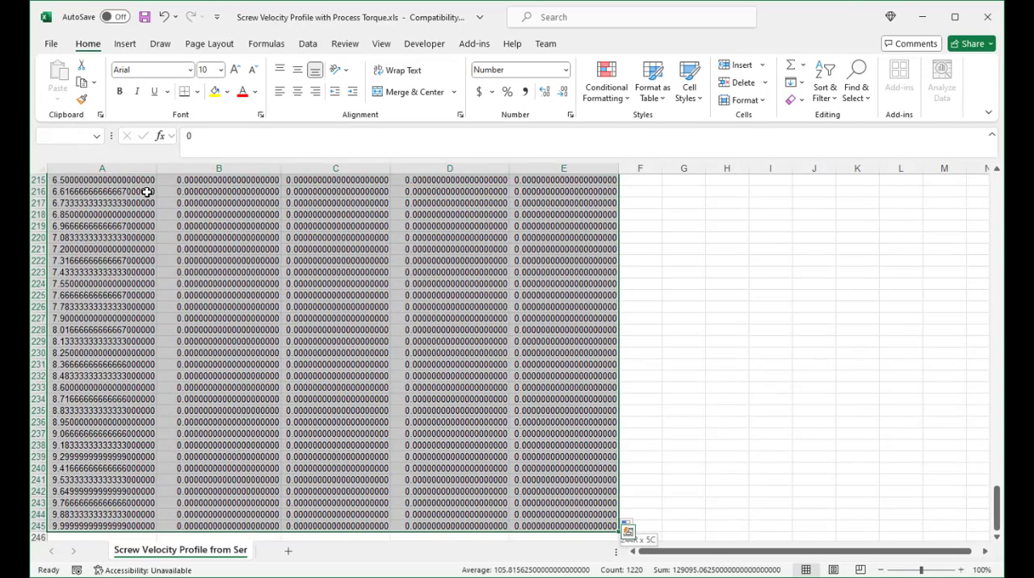
{"action": "right_click", "coordinate": [127, 229]}
{"action": "left_click", "coordinate": [138, 268]}
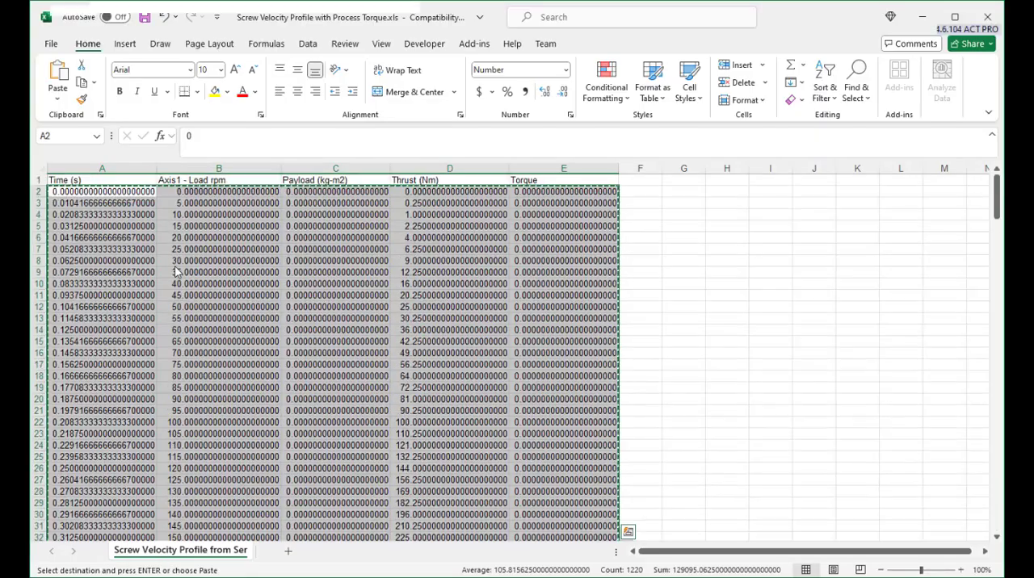
Step: Return to SERVOsoft, paste the copied data into the sequence import, set the End Vel unit to rpm and import it
{"action": "key", "text": "alt+Tab"}
{"action": "left_click", "coordinate": [174, 104]}
{"action": "left_click", "coordinate": [167, 243]}
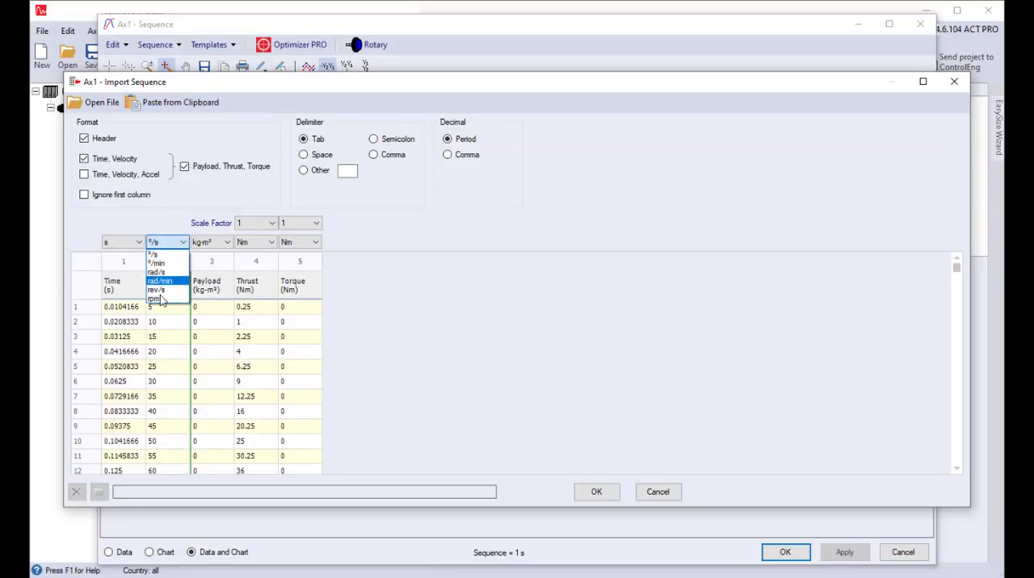
{"action": "key", "text": "Escape"}
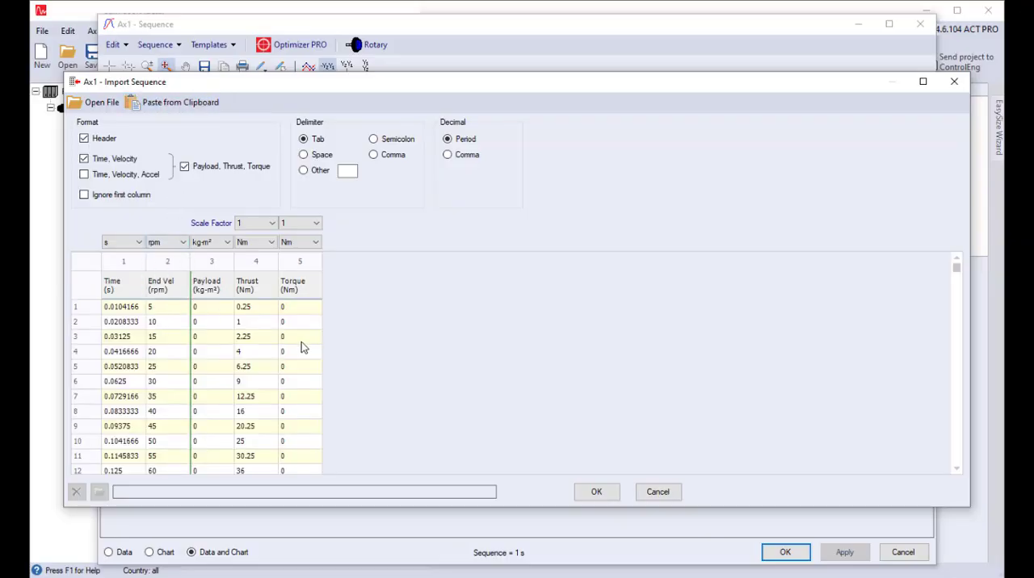
{"action": "left_click", "coordinate": [592, 493]}
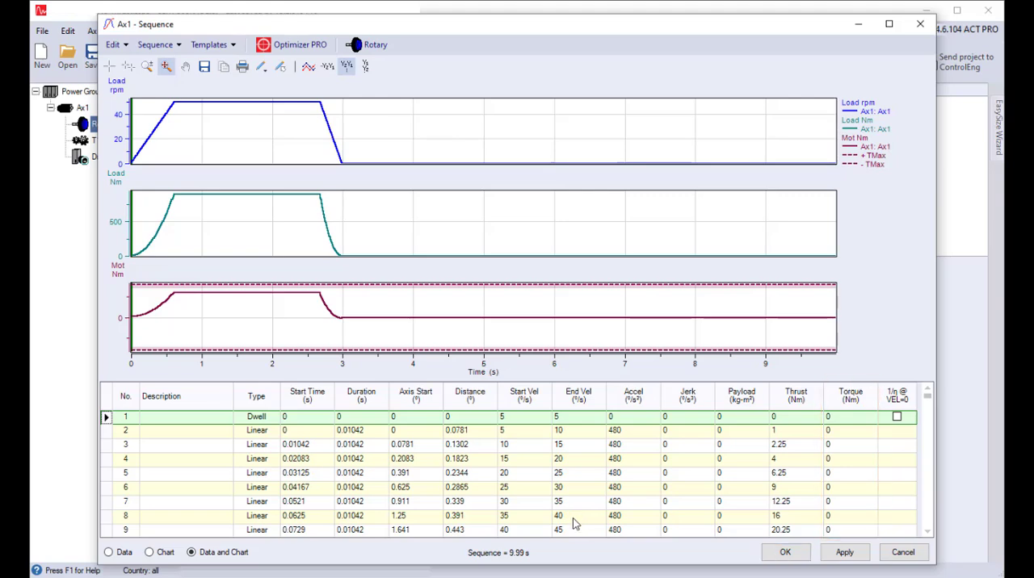
Step: Examine the imported sequence in the chart around the deceleration between about 2.4 and 3.6 s, and through the full data table
{"action": "left_click", "coordinate": [149, 553]}
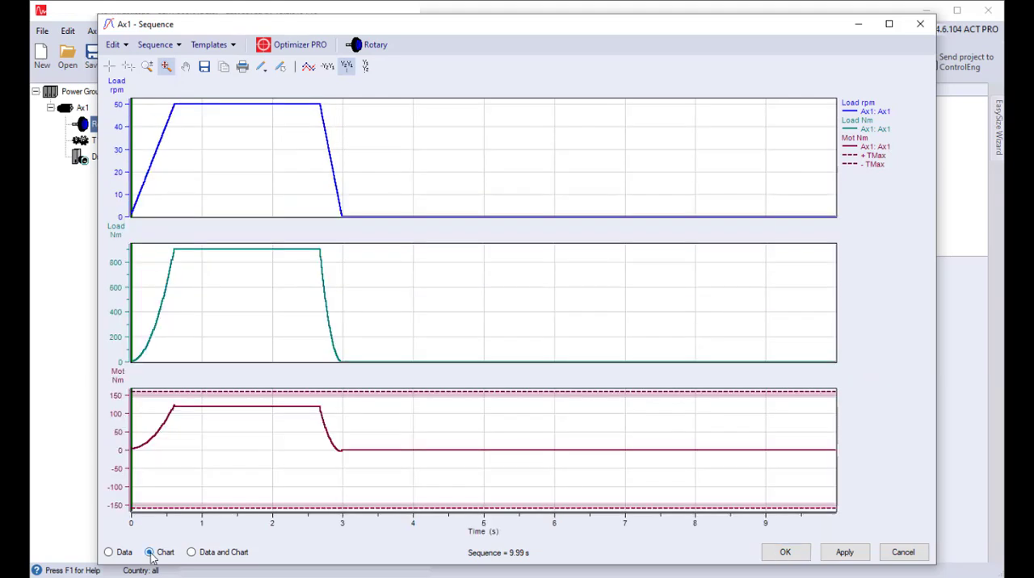
{"action": "left_click", "coordinate": [146, 66]}
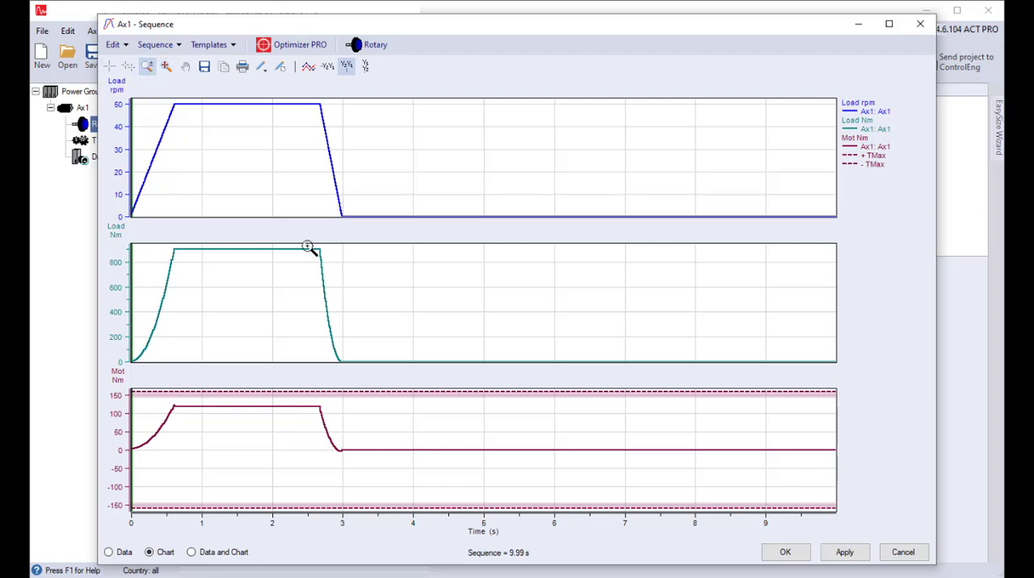
{"action": "left_click_drag", "start_coordinate": [307, 246], "coordinate": [392, 374]}
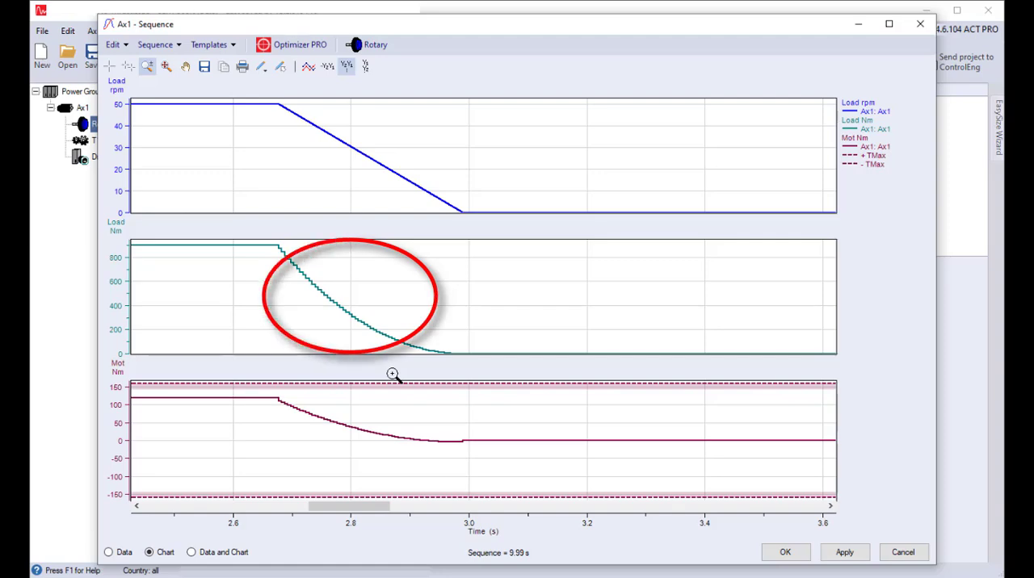
{"action": "left_click", "coordinate": [109, 554]}
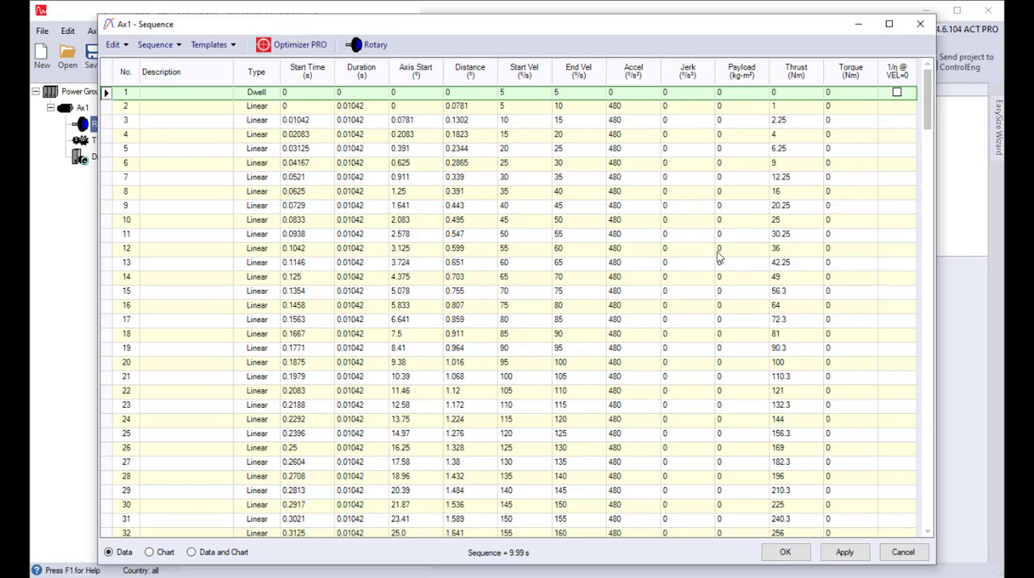
{"action": "left_click_drag", "start_coordinate": [928, 131], "coordinate": [932, 525]}
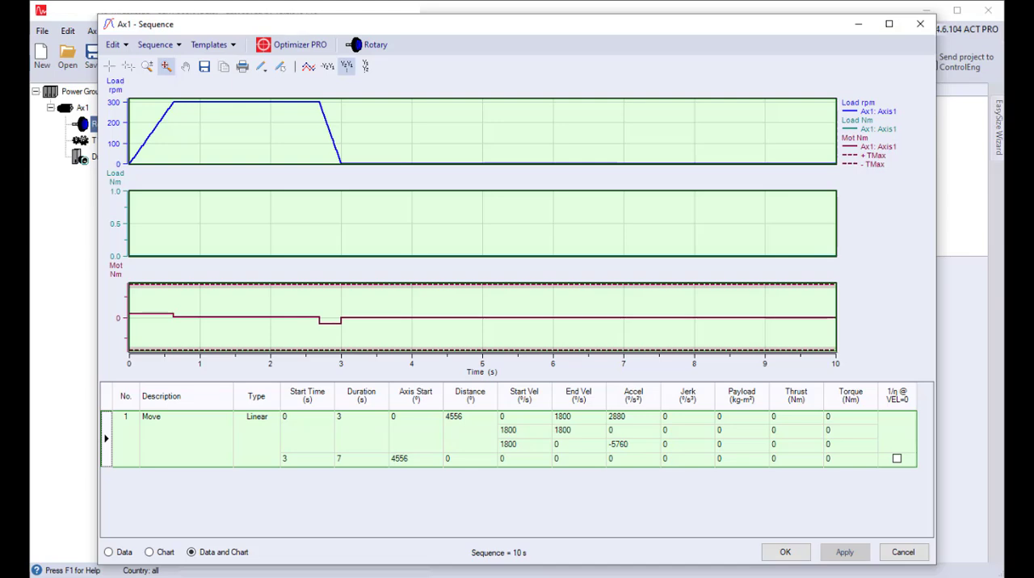
Step: Open the load settings of the Move profile and switch the thrust to formula entry
{"action": "right_click", "coordinate": [202, 436]}
{"action": "left_click", "coordinate": [225, 446]}
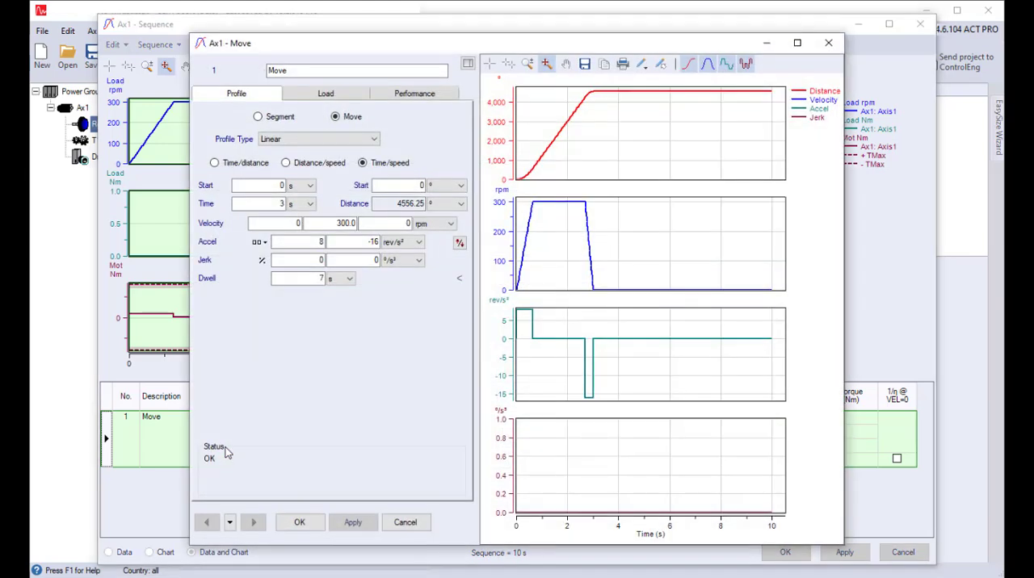
{"action": "left_click", "coordinate": [307, 95]}
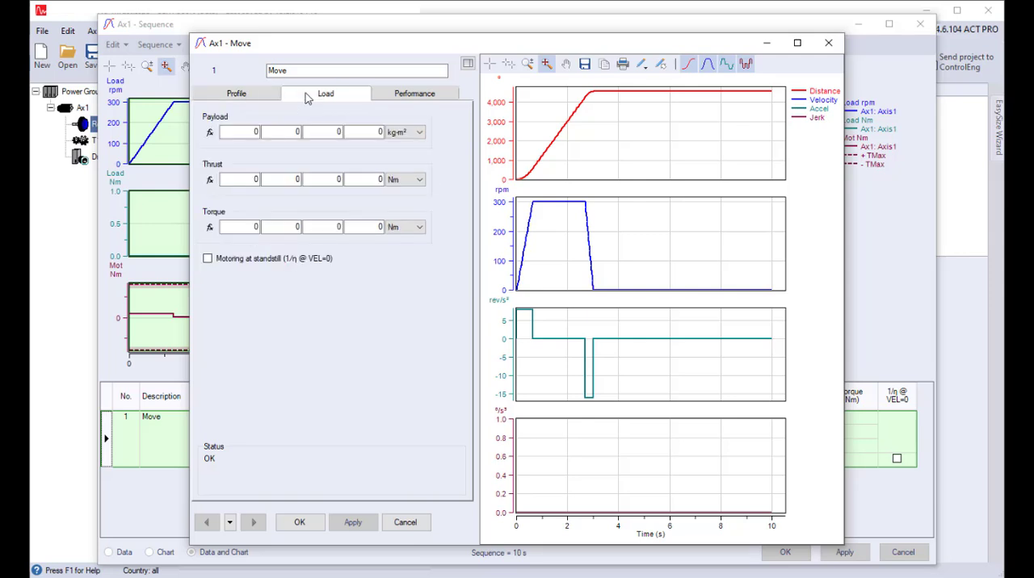
{"action": "left_click", "coordinate": [210, 179]}
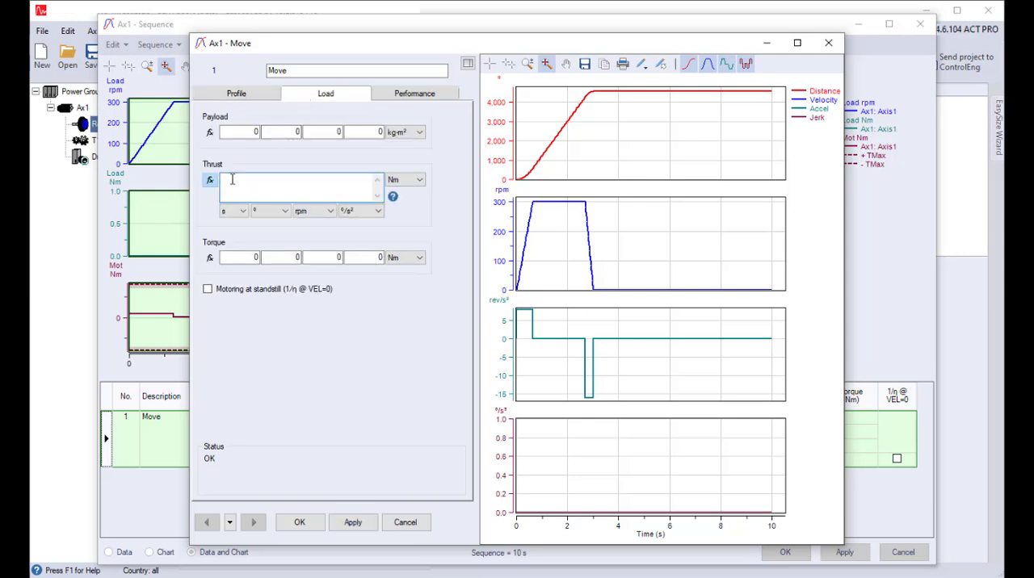
Step: Define the Move profile's thrust as 900*(VEL/MAXVEL)^2 using the VEL and MAXVEL profile variables, and accept the profile
{"action": "type", "text": "900*("}
{"action": "right_click", "coordinate": [244, 185]}
{"action": "mouse_move", "coordinate": [283, 197]}
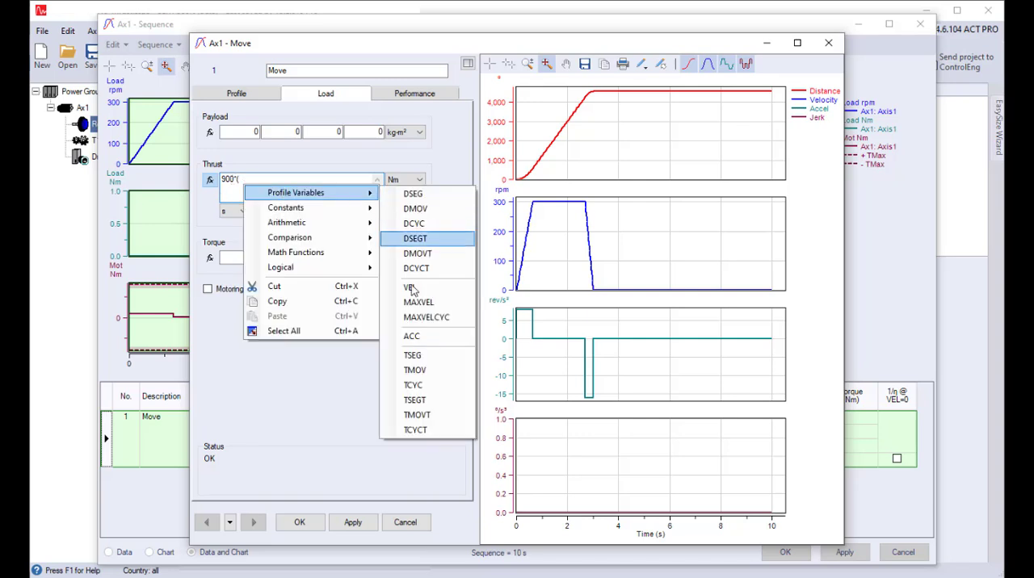
{"action": "left_click", "coordinate": [412, 293]}
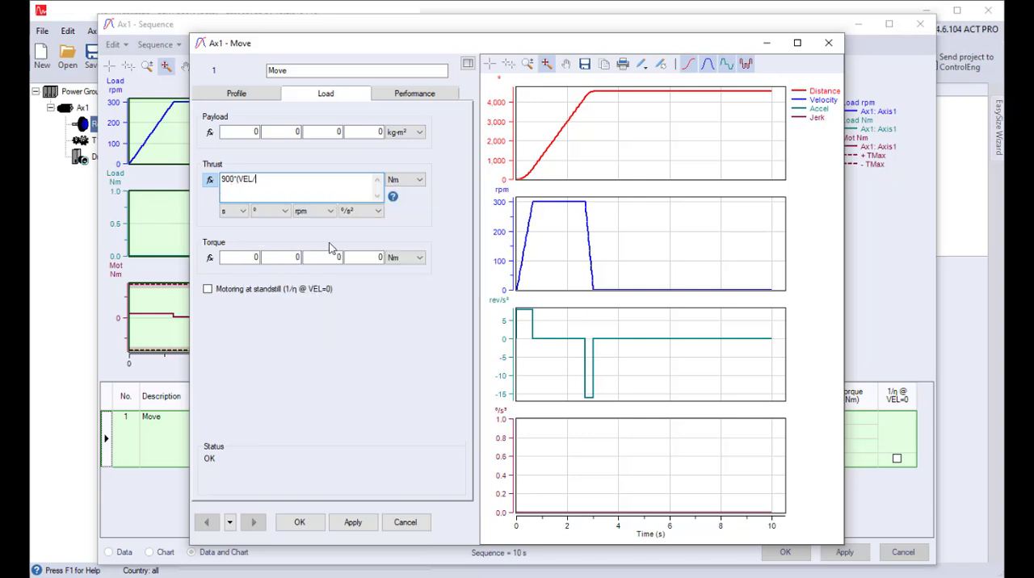
{"action": "right_click", "coordinate": [277, 185]}
{"action": "mouse_move", "coordinate": [339, 194]}
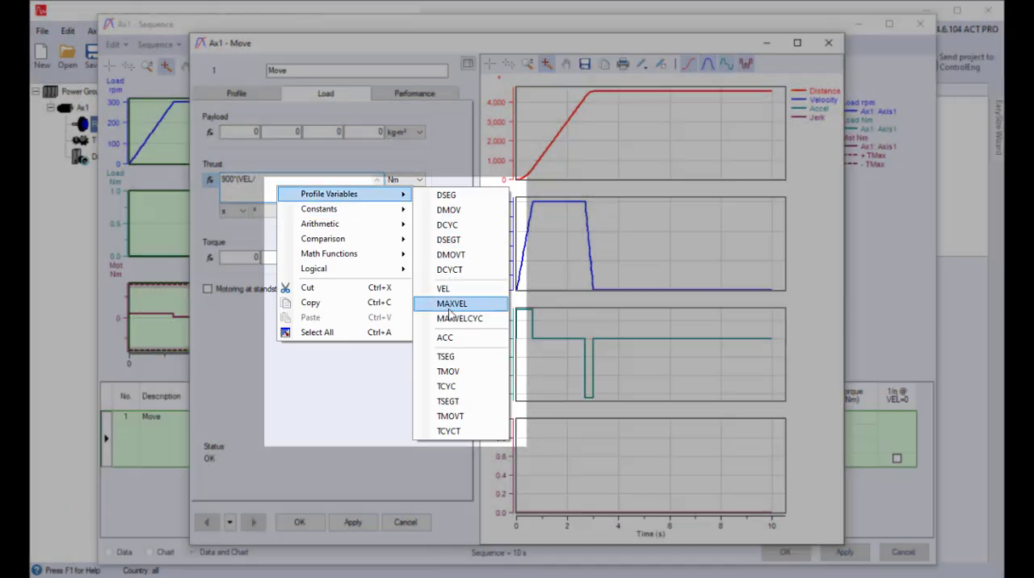
{"action": "left_click", "coordinate": [449, 303]}
{"action": "type", "text": ")^2"}
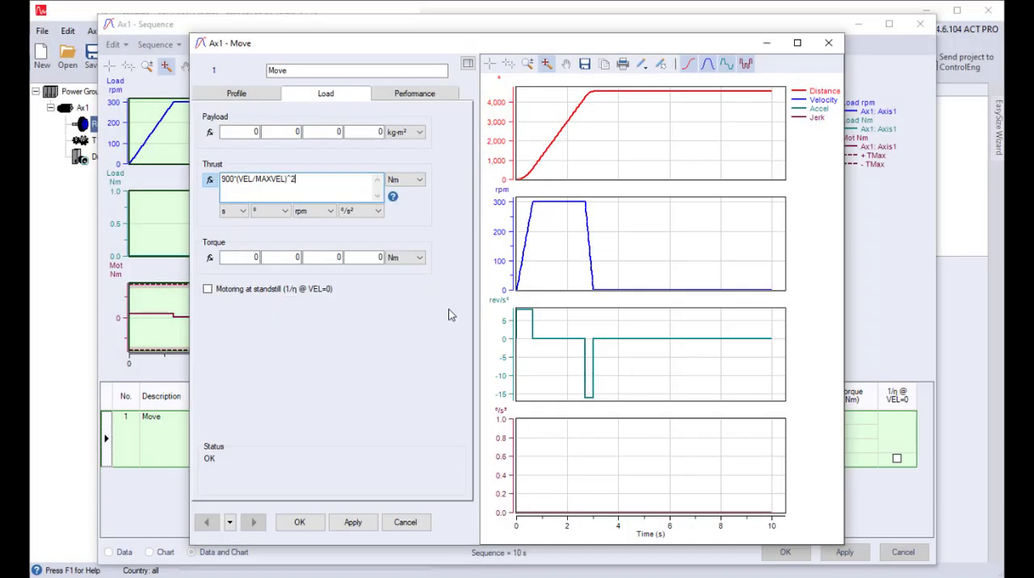
{"action": "left_click", "coordinate": [300, 523]}
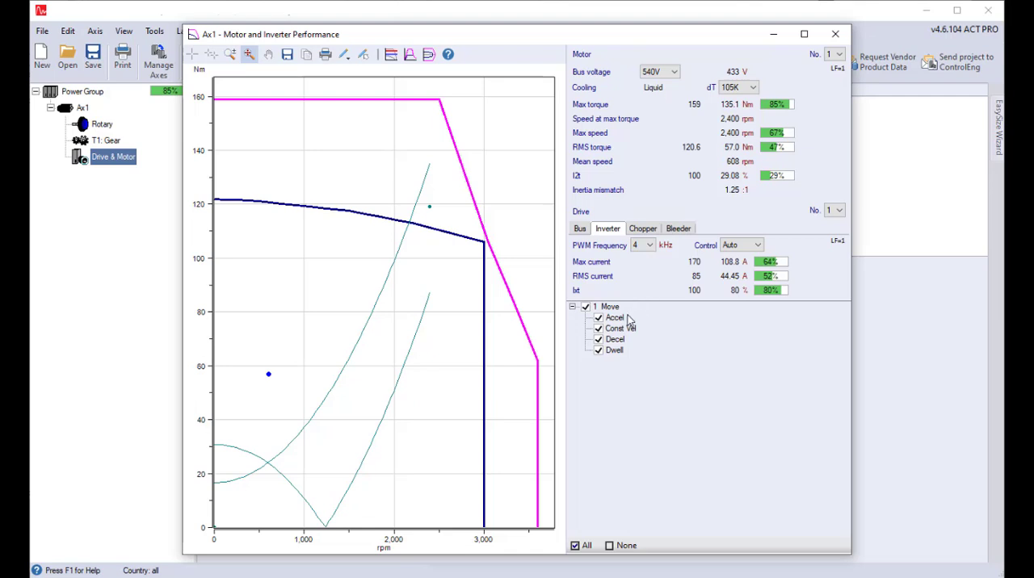
Step: Examine the Accel, Const Vel, Decel and Dwell phases of the Move on the motor torque-speed chart
{"action": "left_click", "coordinate": [616, 318]}
{"action": "left_click", "coordinate": [626, 330]}
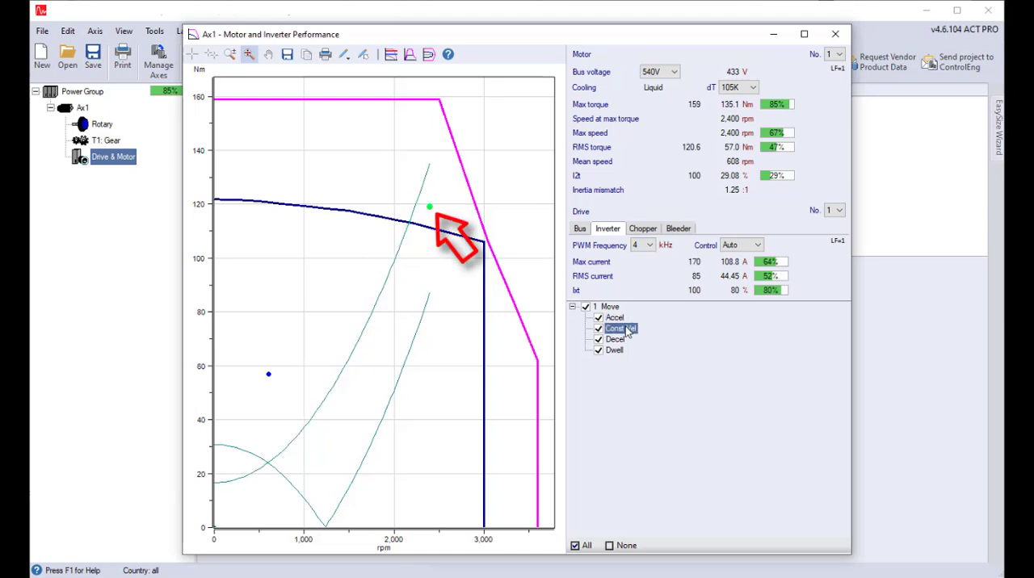
{"action": "left_click", "coordinate": [615, 340]}
{"action": "left_click", "coordinate": [616, 352]}
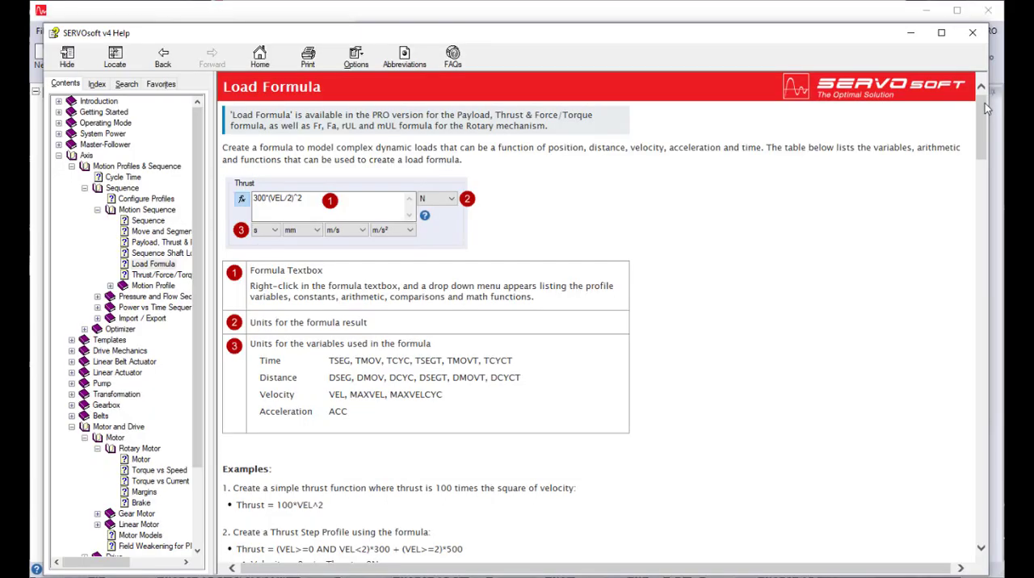
Step: Read through the Load Formula help topic, including its formula examples
{"action": "left_click_drag", "start_coordinate": [984, 102], "coordinate": [983, 529]}
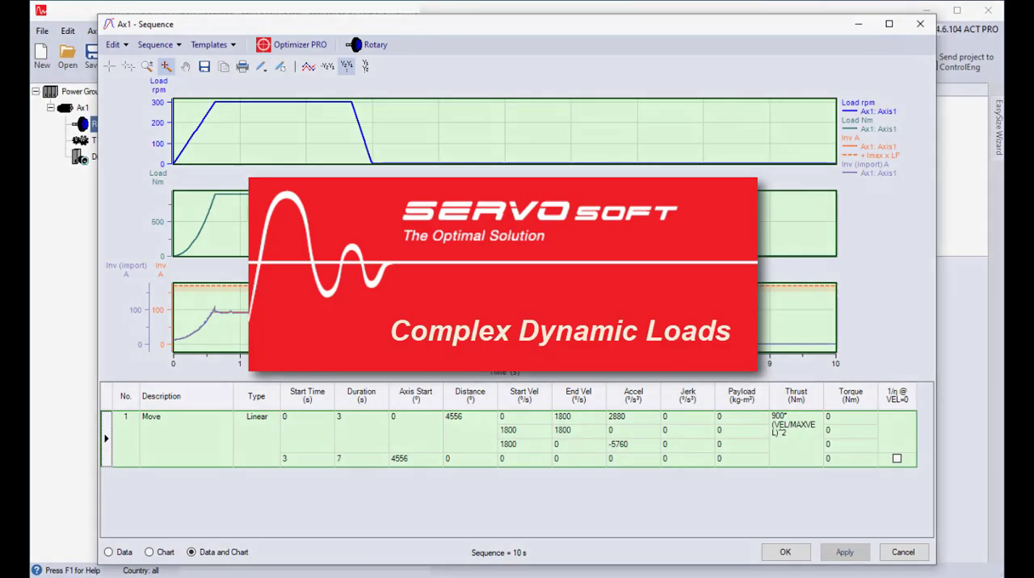